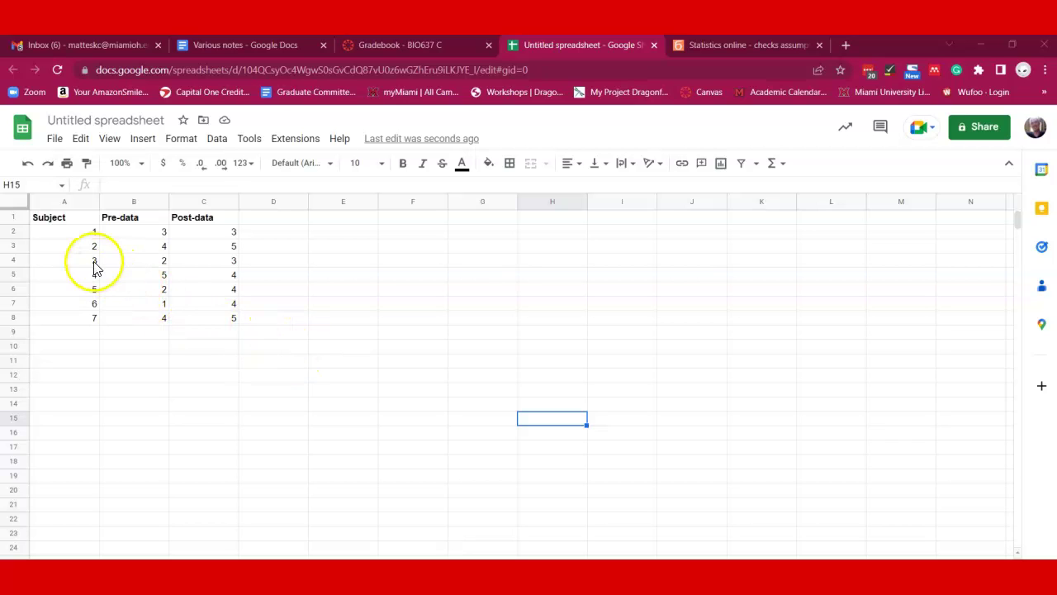
Review each subject's Pre-data and Post-data Likert scores in the spreadsheet, A2 through C8.
{"action": "left_click", "coordinate": [80, 235]}
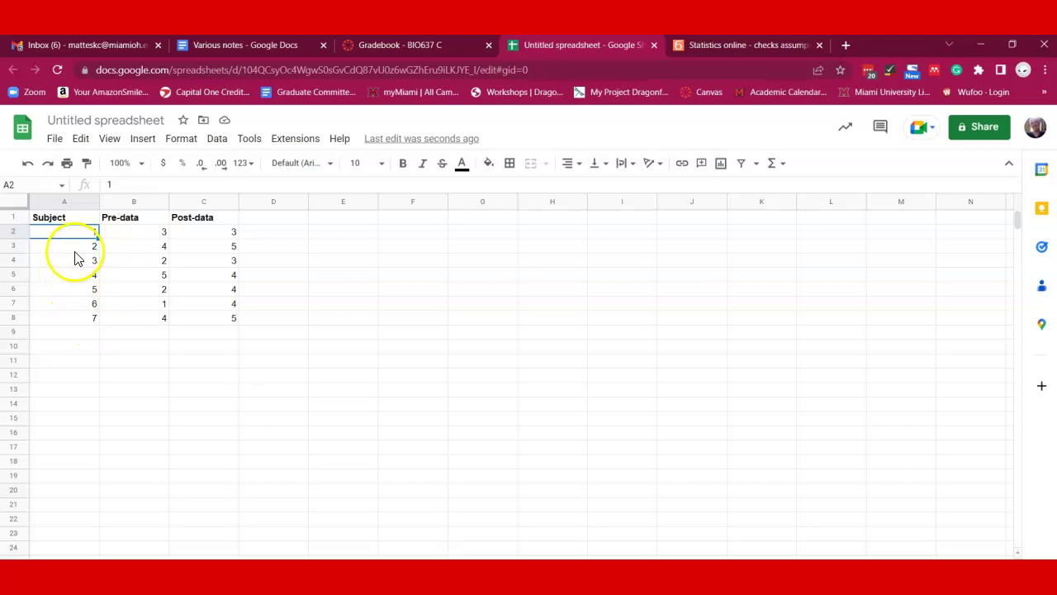
{"action": "left_click", "coordinate": [142, 239]}
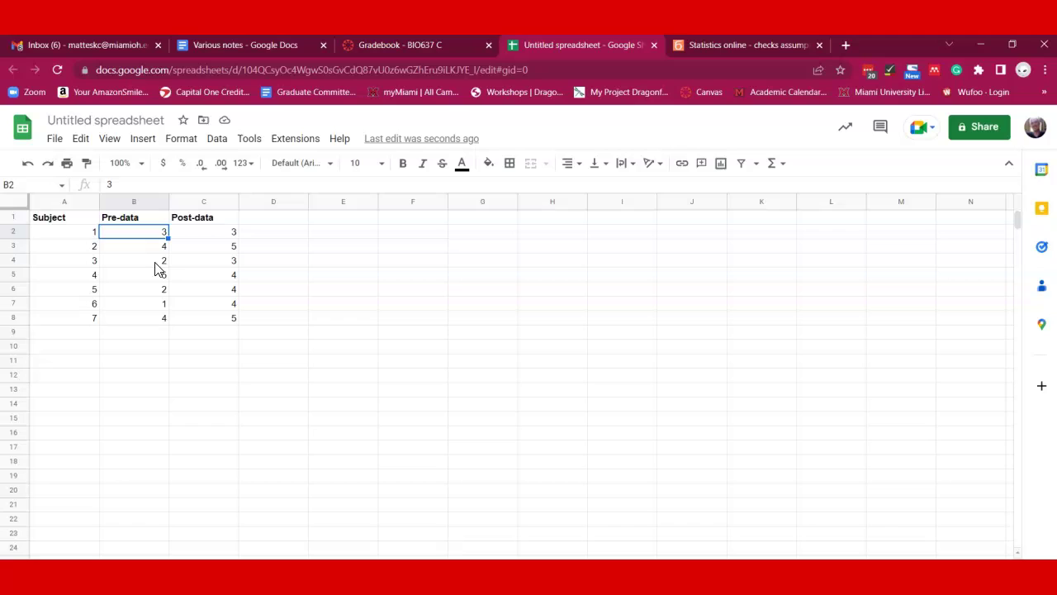
{"action": "key", "text": "Left"}
{"action": "key", "text": "Right"}
{"action": "key", "text": "Right"}
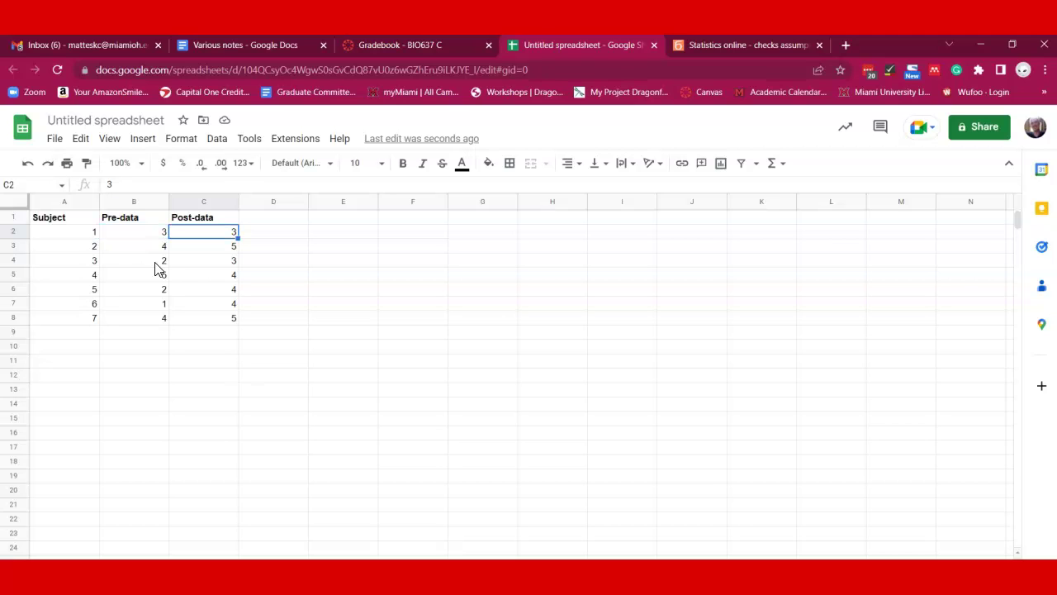
{"action": "key", "text": "Left"}
{"action": "key", "text": "Down"}
{"action": "key", "text": "Right"}
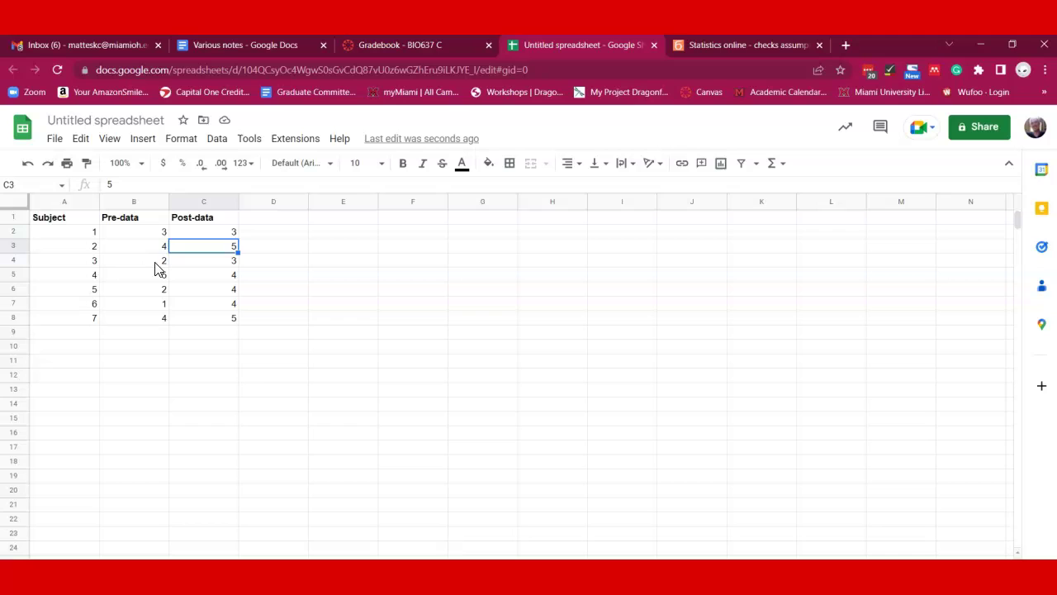
{"action": "key", "text": "Left"}
{"action": "key", "text": "Right"}
{"action": "key", "text": "Down"}
{"action": "key", "text": "Down"}
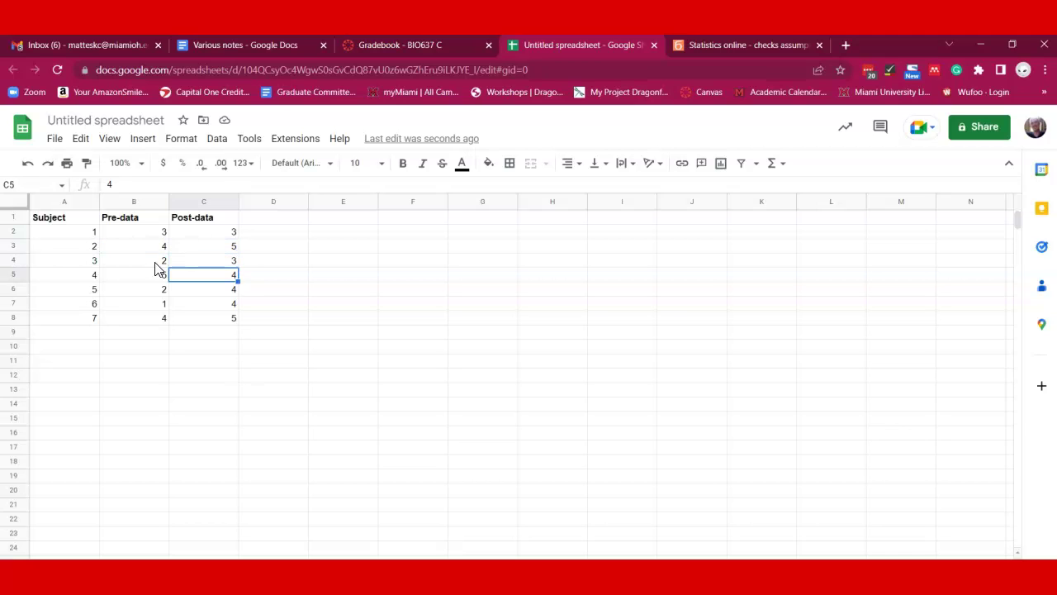
{"action": "key", "text": "Down"}
{"action": "key", "text": "Down"}
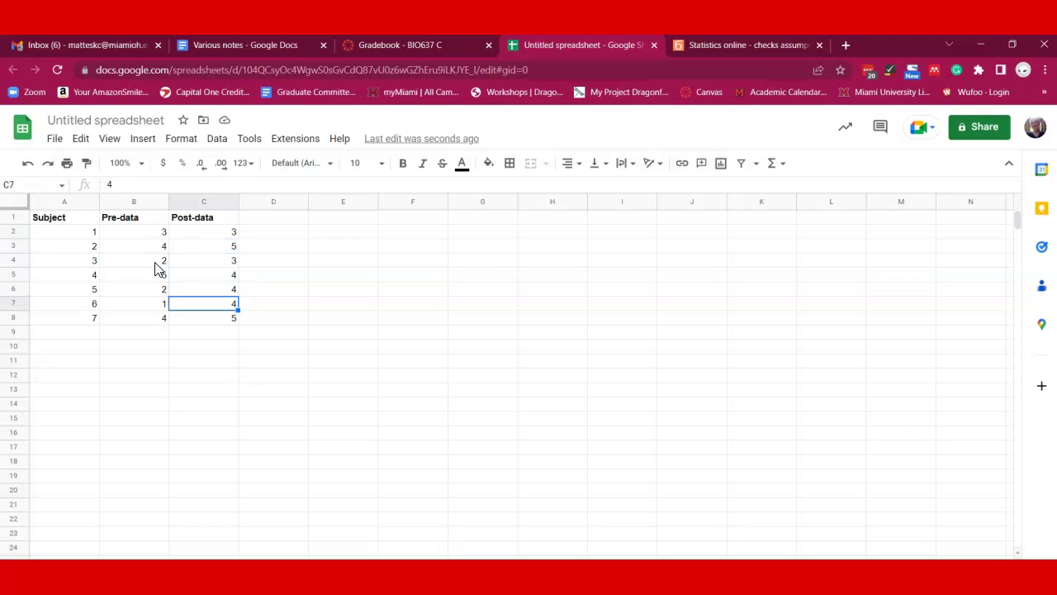
{"action": "key", "text": "Down"}
{"action": "key", "text": "Left"}
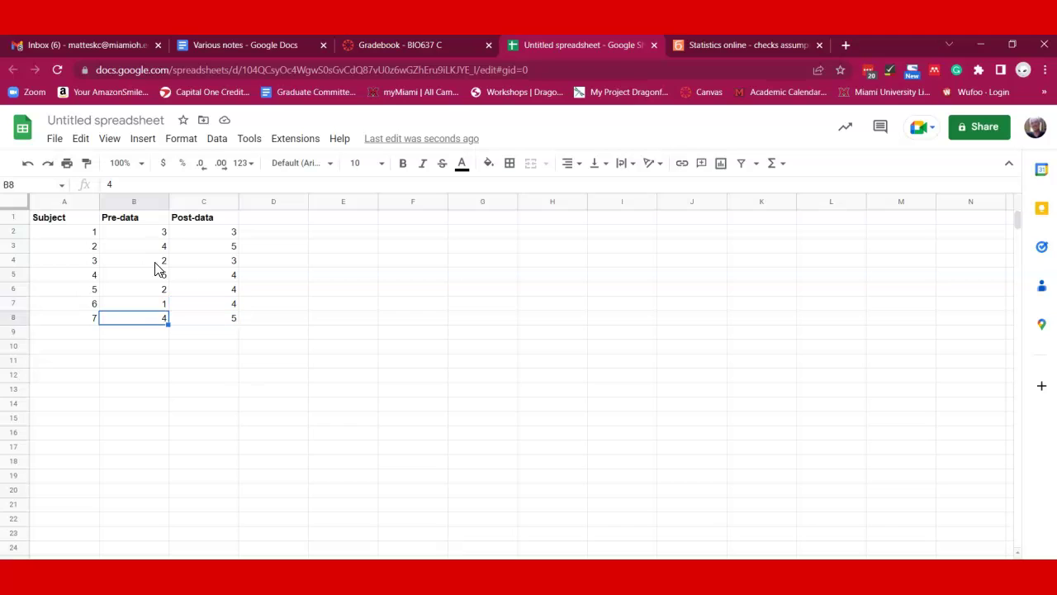
{"action": "key", "text": "Down"}
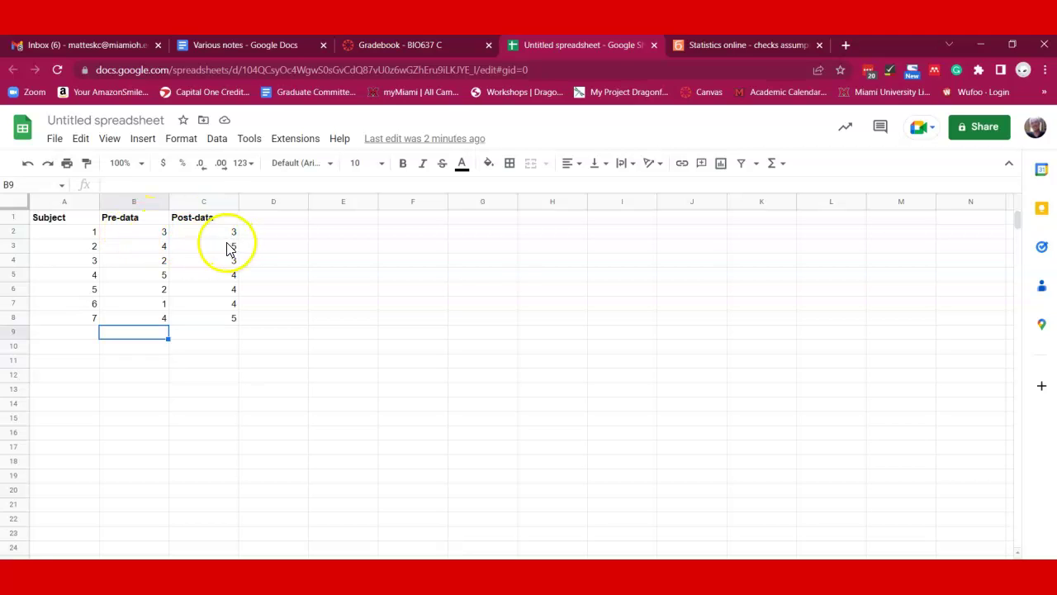
Open the Paired T-Test calculator from Statistics Kingdom's test statistic calculators table.
{"action": "left_click", "coordinate": [710, 46]}
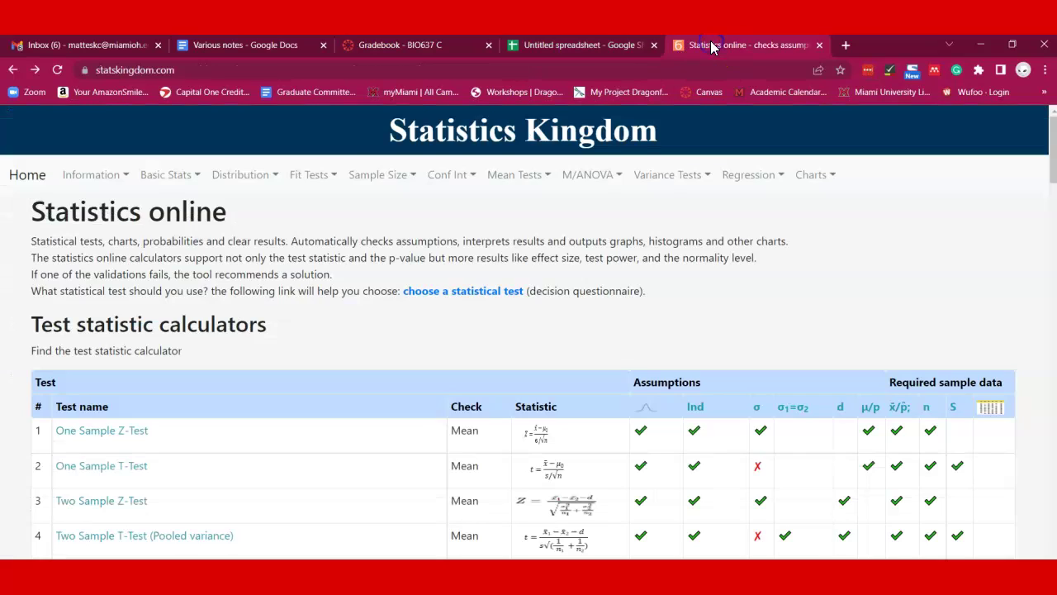
{"action": "left_click", "coordinate": [147, 71]}
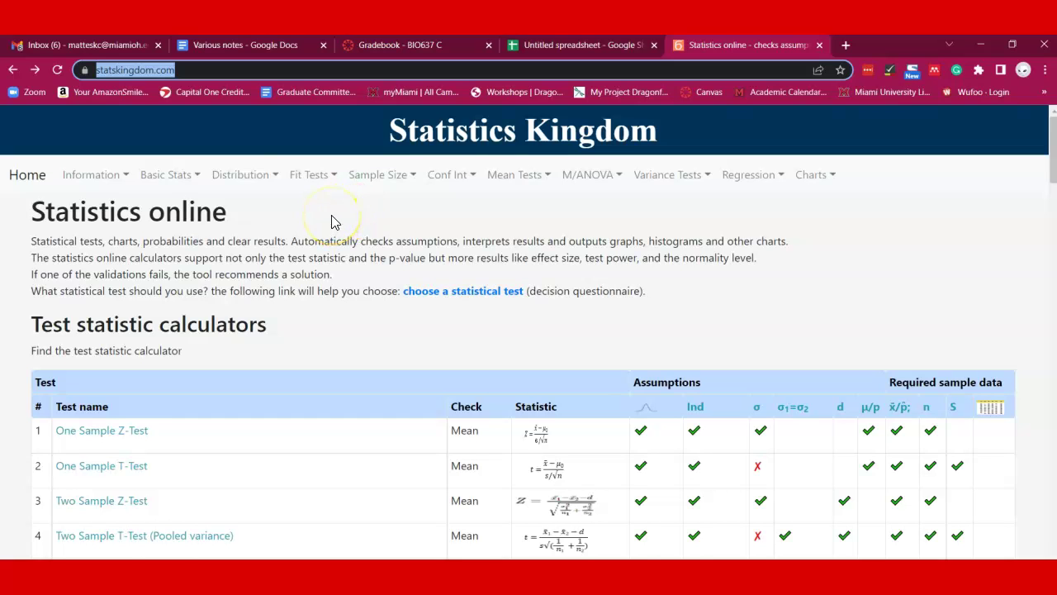
{"action": "scroll", "coordinate": [331, 221], "scroll_direction": "down", "scroll_amount": 4}
{"action": "scroll", "coordinate": [330, 221], "scroll_direction": "down", "scroll_amount": 1}
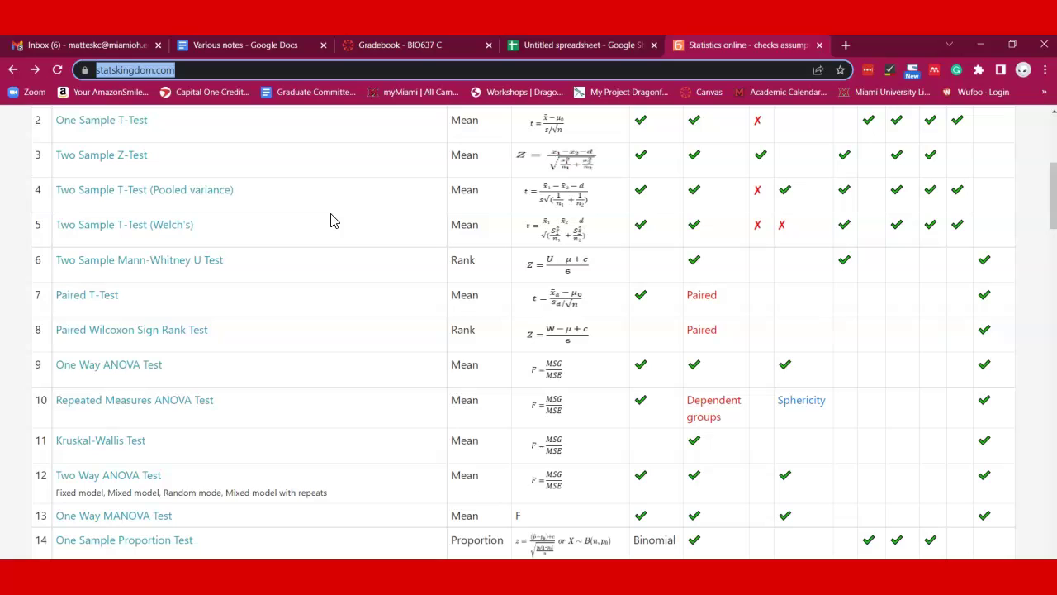
{"action": "left_click", "coordinate": [83, 299]}
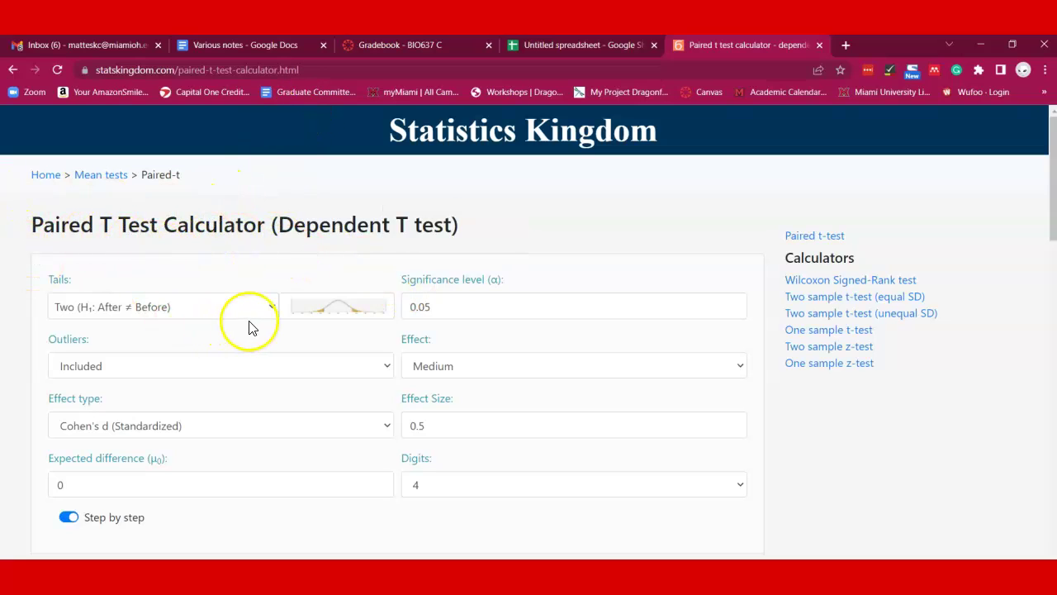
Set the test's Tails option to Right (H1: After > Before).
{"action": "mouse_move", "coordinate": [59, 289]}
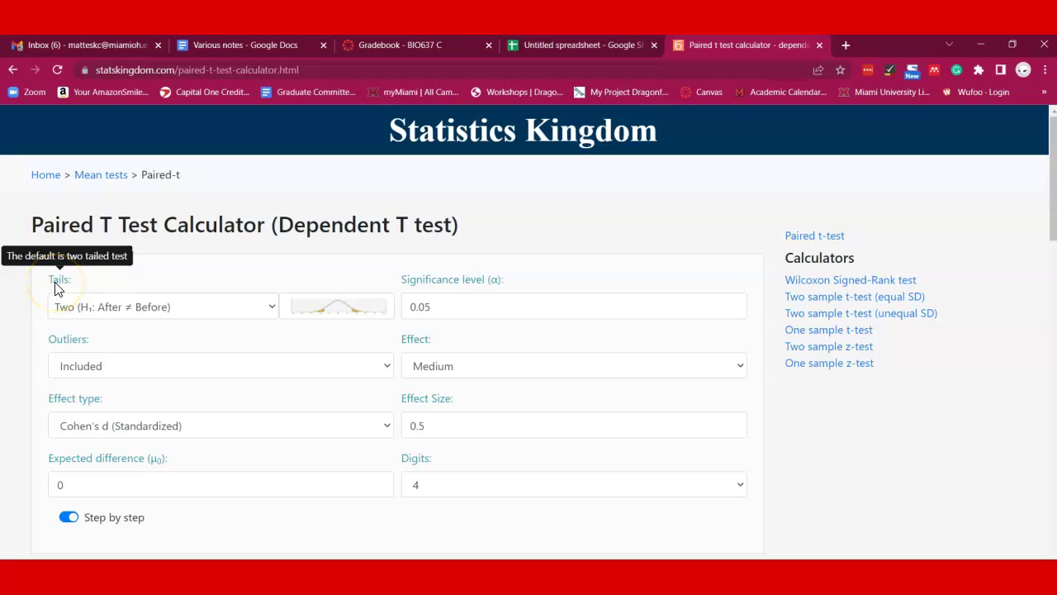
{"action": "left_click", "coordinate": [272, 306]}
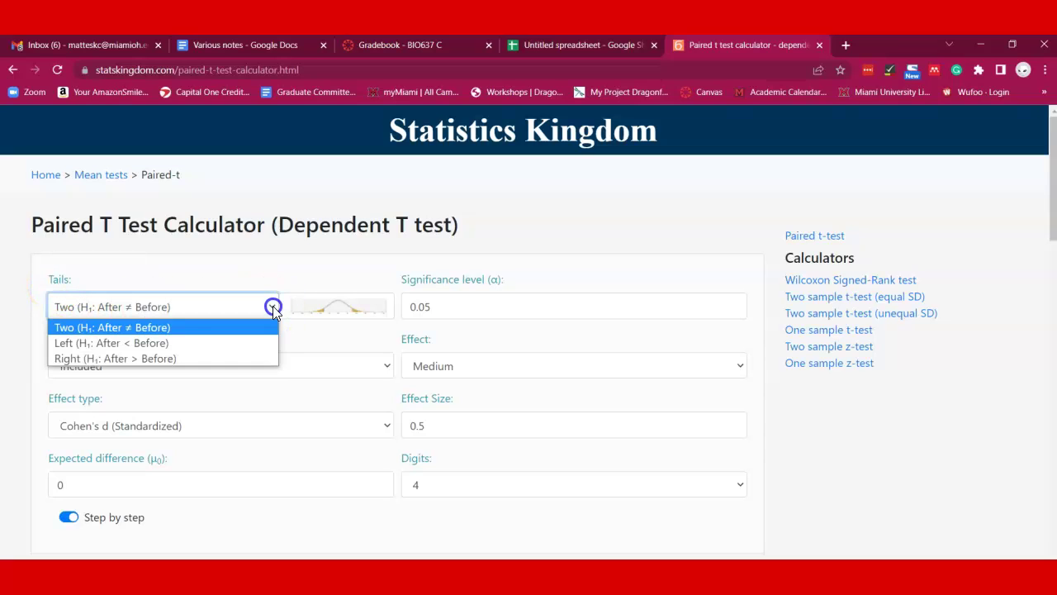
{"action": "left_click", "coordinate": [155, 349]}
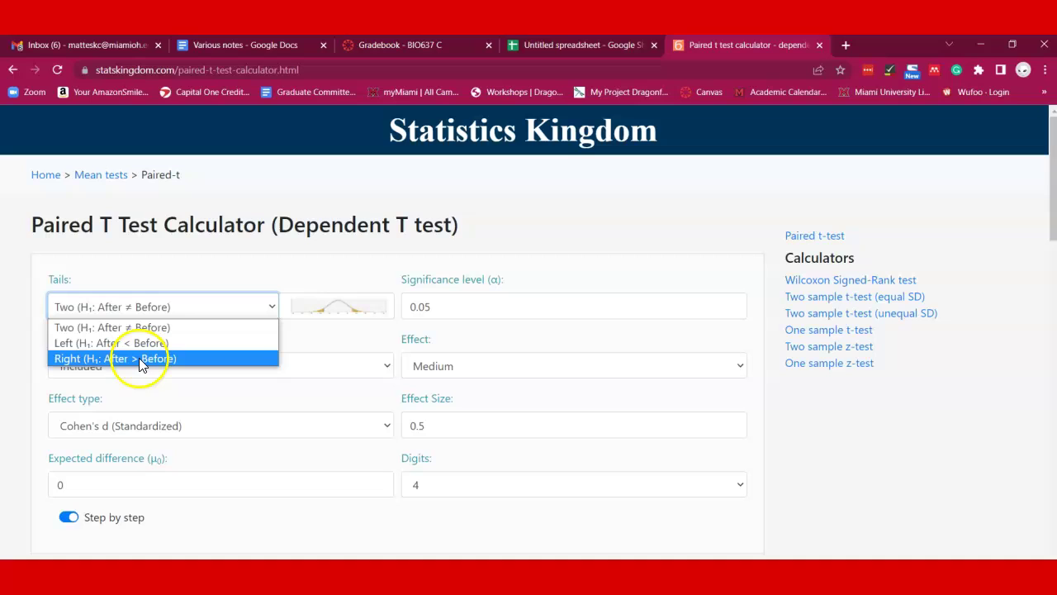
{"action": "left_click", "coordinate": [144, 364]}
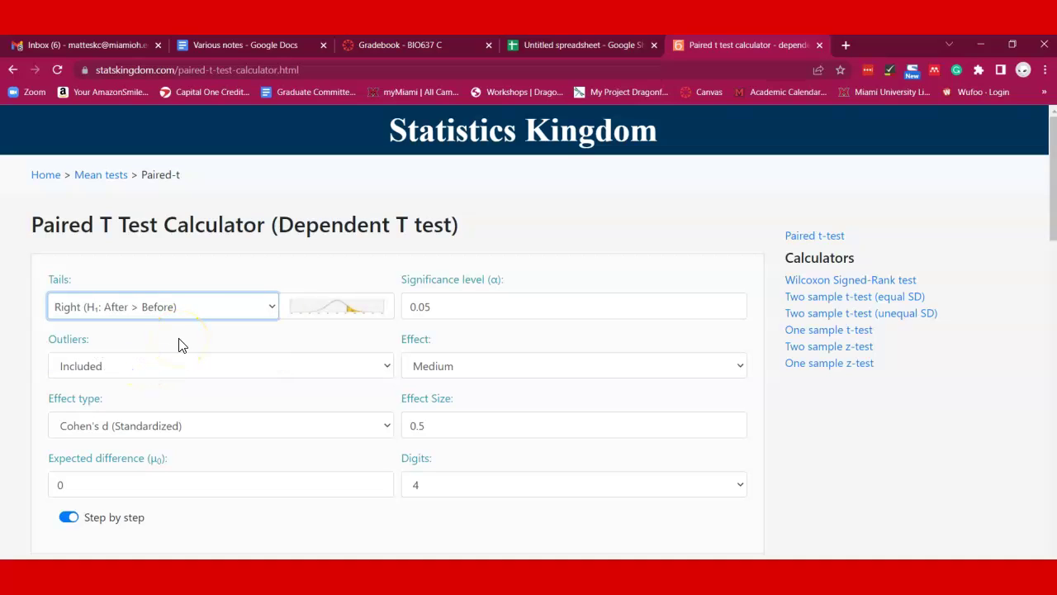
{"action": "scroll", "coordinate": [182, 346], "scroll_direction": "down", "scroll_amount": 3}
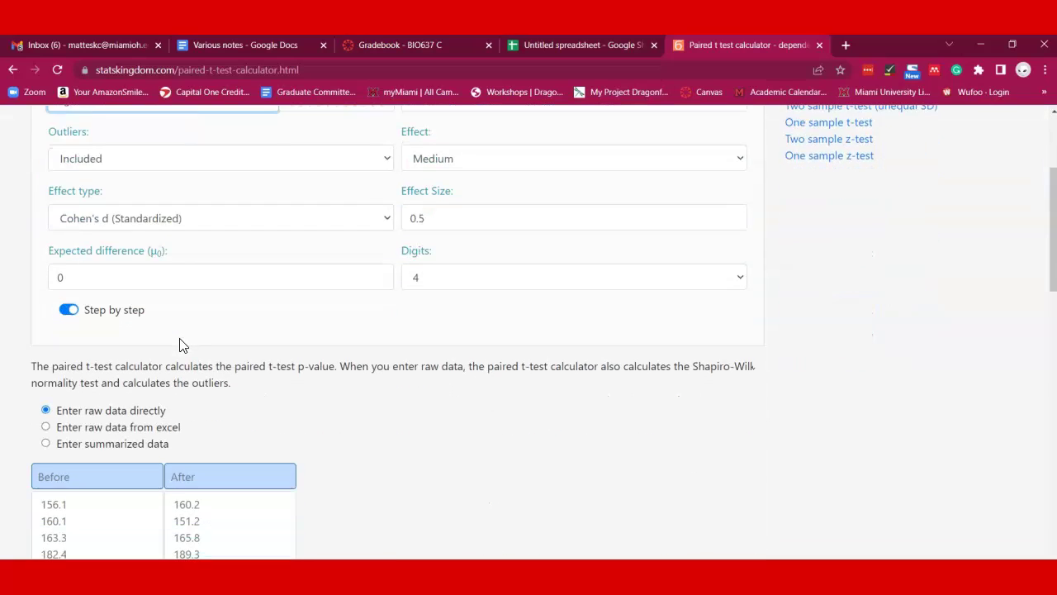
{"action": "scroll", "coordinate": [182, 345], "scroll_direction": "up", "scroll_amount": 2}
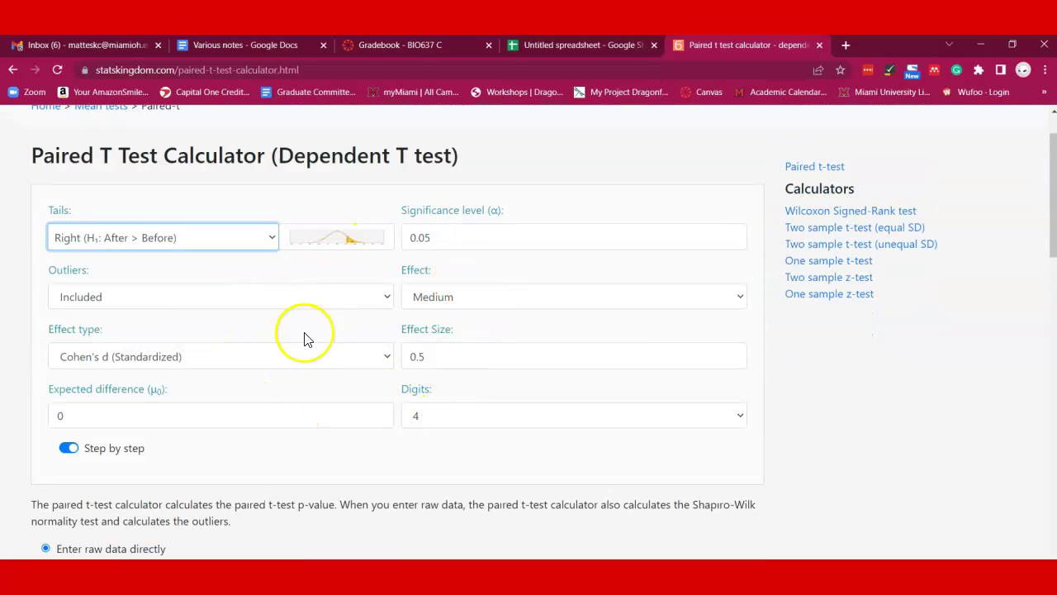
{"action": "scroll", "coordinate": [207, 402], "scroll_direction": "down", "scroll_amount": 2}
{"action": "scroll", "coordinate": [207, 402], "scroll_direction": "down", "scroll_amount": 3}
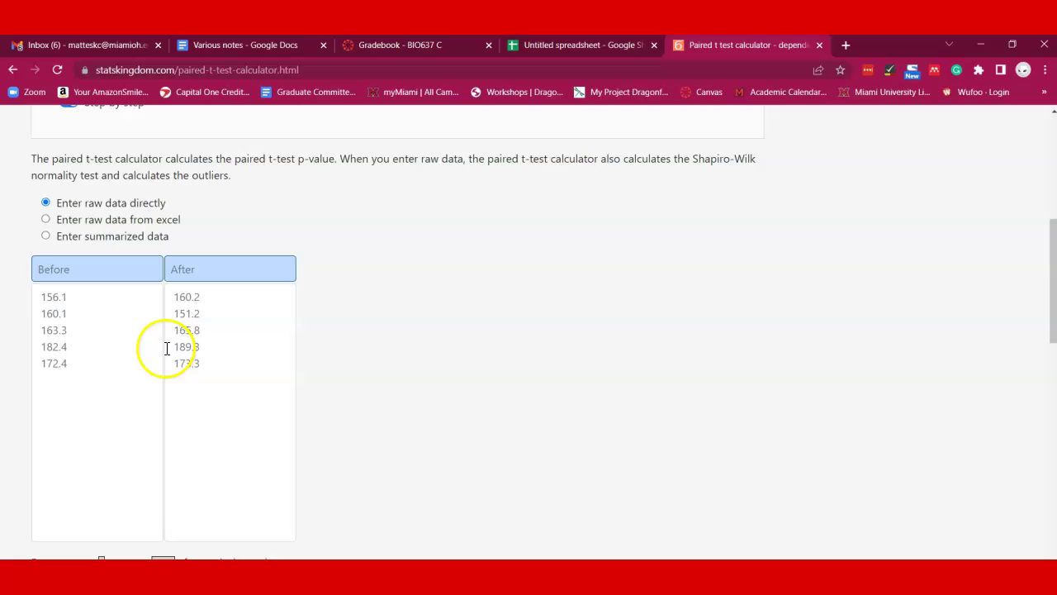
Paste the spreadsheet's Pre-data values from B2:B8 into the Before box.
{"action": "left_click", "coordinate": [49, 296]}
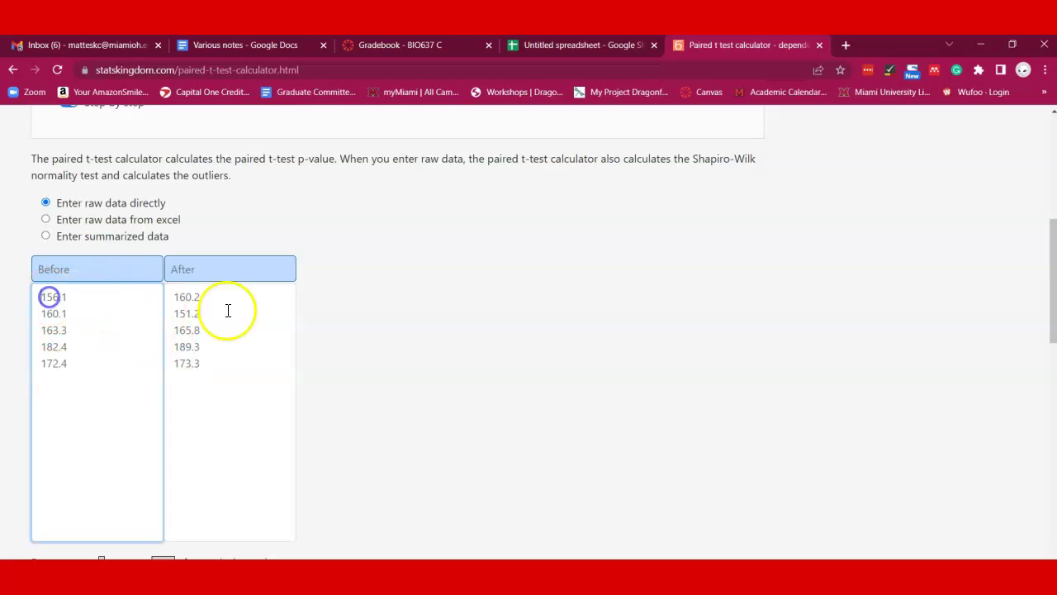
{"action": "left_click", "coordinate": [614, 43]}
{"action": "left_click_drag", "start_coordinate": [153, 233], "coordinate": [149, 318]}
{"action": "key", "text": "ctrl+c"}
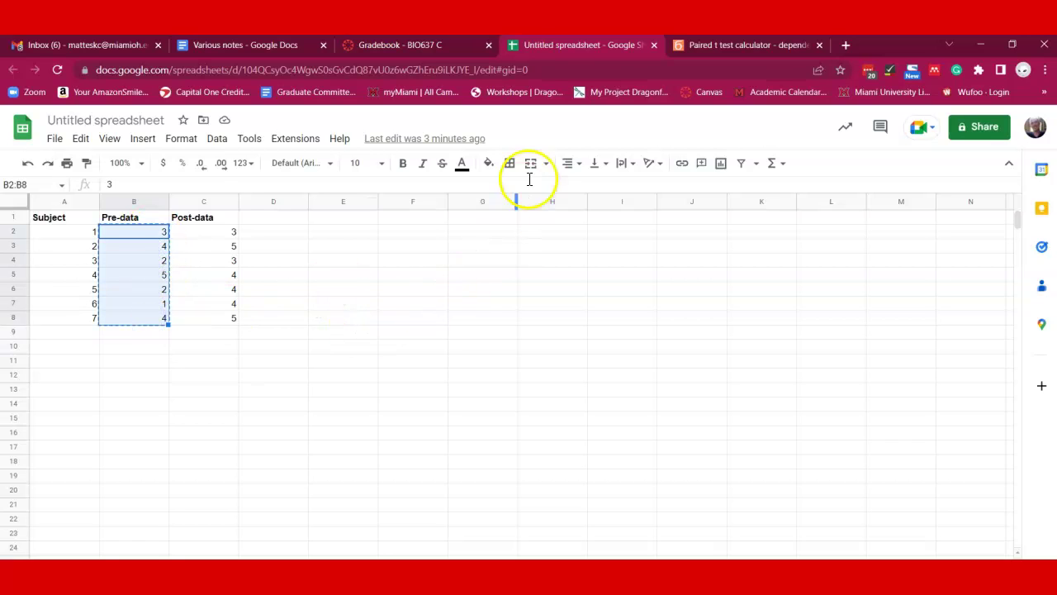
{"action": "left_click", "coordinate": [720, 46]}
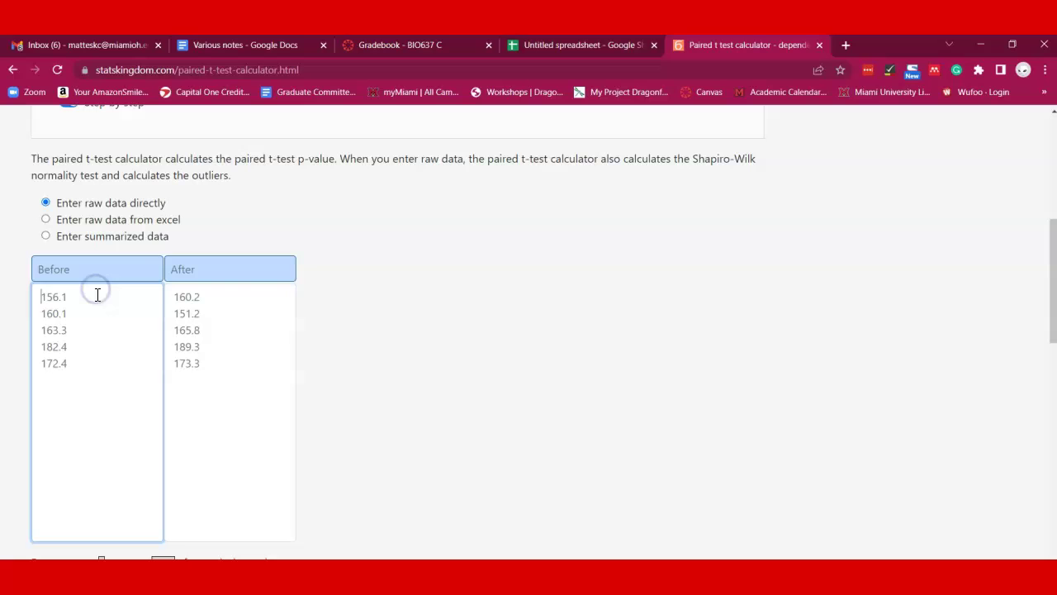
{"action": "key", "text": "ctrl+v"}
Copy the Post-data values from C2:C8 and replace the After box's sample values with them.
{"action": "left_click", "coordinate": [623, 43]}
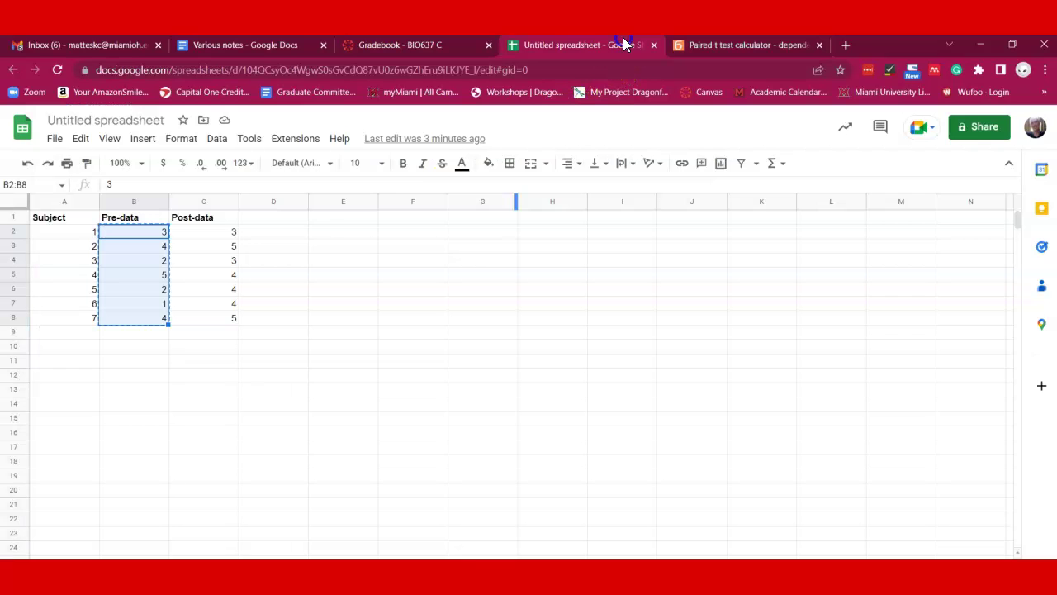
{"action": "left_click_drag", "start_coordinate": [219, 237], "coordinate": [212, 318]}
{"action": "key", "text": "ctrl+c"}
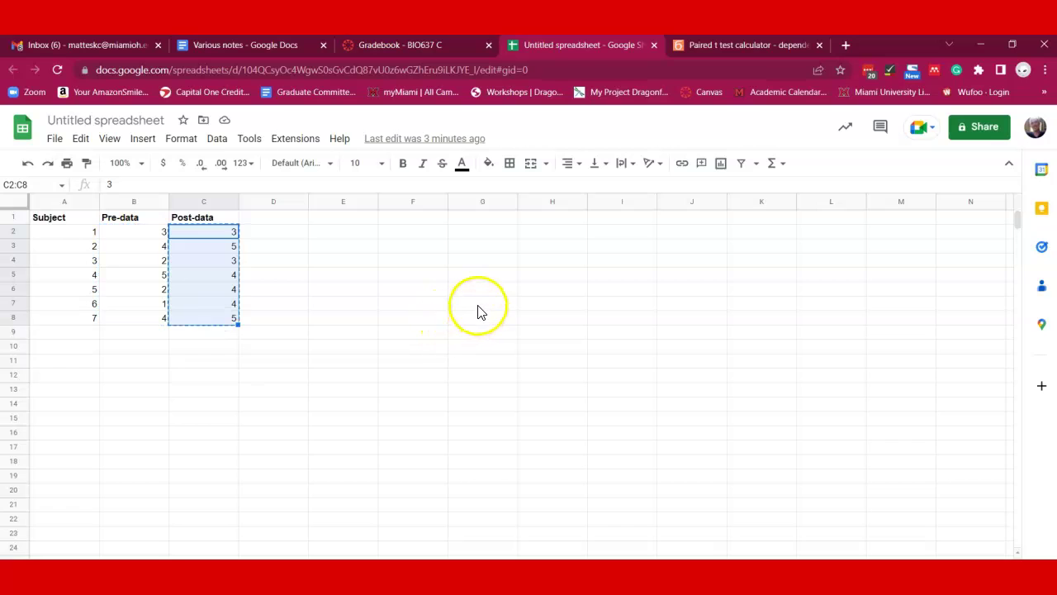
{"action": "left_click", "coordinate": [710, 44]}
{"action": "left_click", "coordinate": [236, 295]}
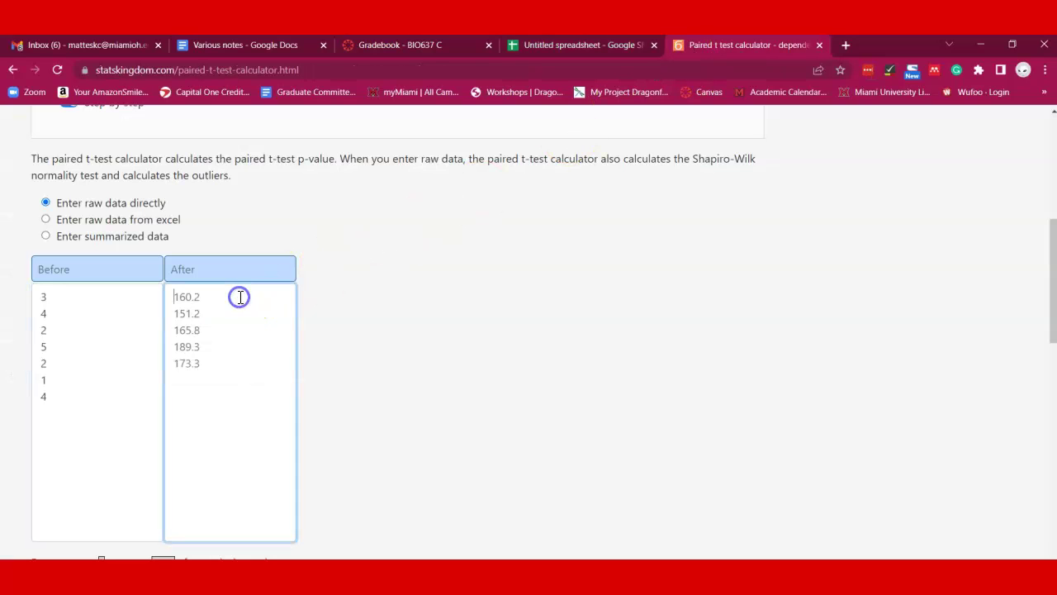
{"action": "key", "text": "ctrl+a"}
{"action": "key", "text": "ctrl+v"}
{"action": "scroll", "coordinate": [418, 306], "scroll_direction": "down", "scroll_amount": 3}
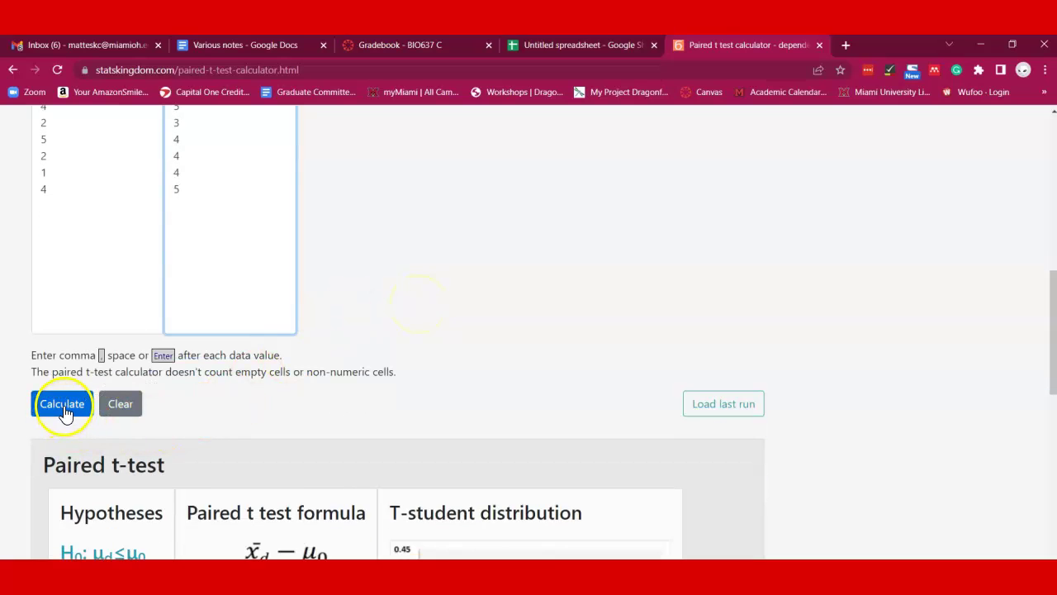
Calculate the test and review the report: p-value 0.04316, t 2.0494, n 7.
{"action": "left_click", "coordinate": [64, 405]}
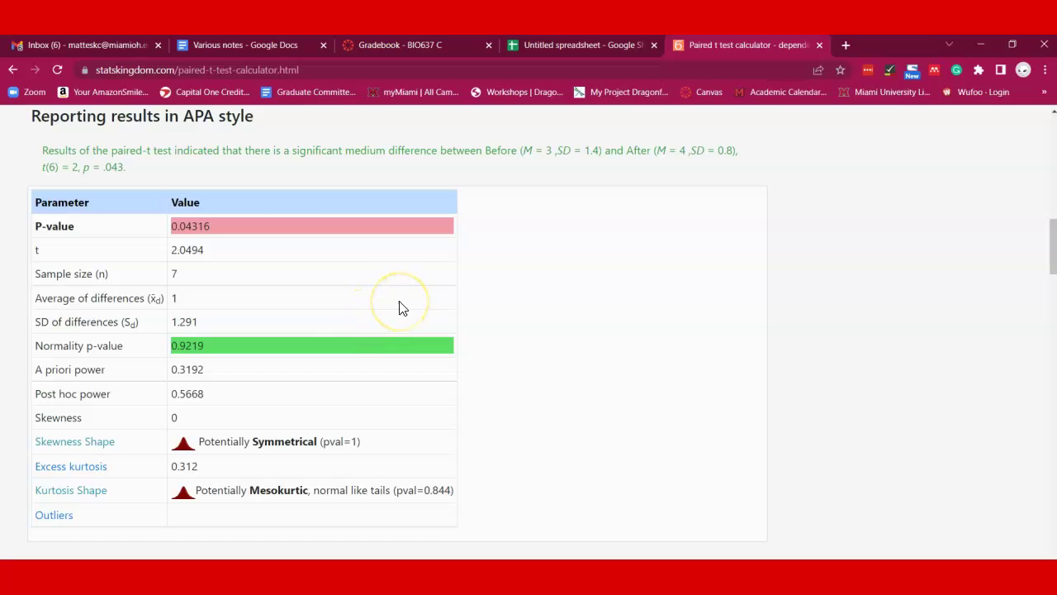
{"action": "scroll", "coordinate": [407, 296], "scroll_direction": "up", "scroll_amount": 1}
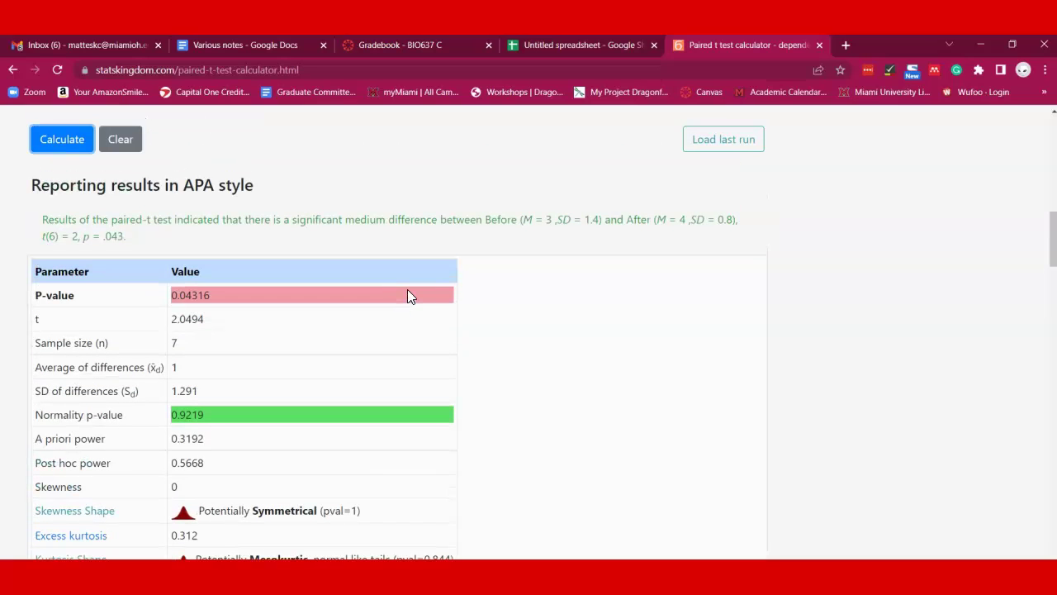
{"action": "left_click", "coordinate": [550, 217]}
{"action": "left_click", "coordinate": [568, 223]}
{"action": "scroll", "coordinate": [335, 238], "scroll_direction": "down", "scroll_amount": 1}
{"action": "scroll", "coordinate": [335, 238], "scroll_direction": "down", "scroll_amount": 1}
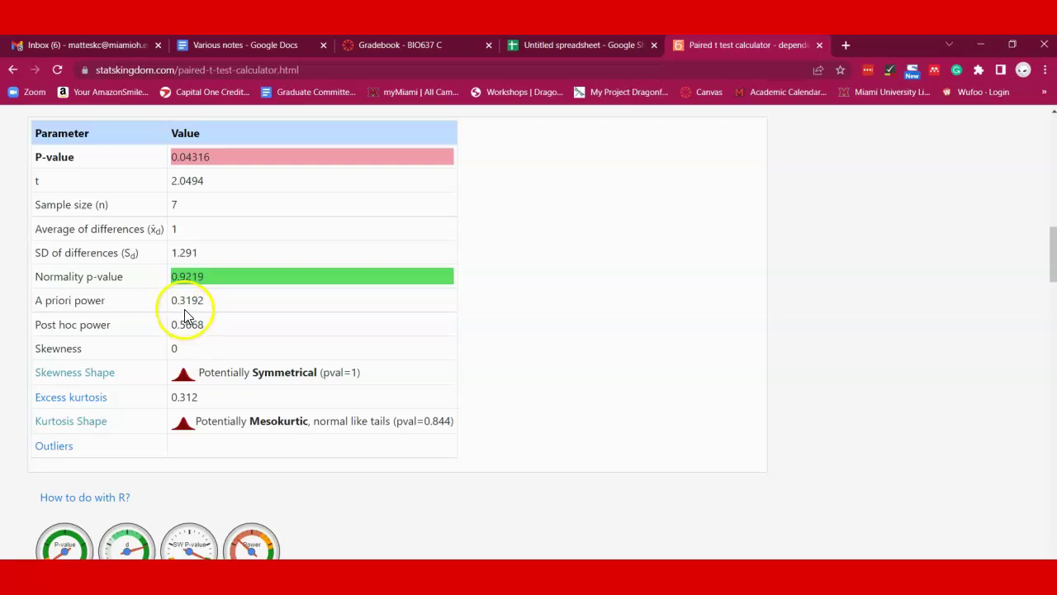
Scroll through the H0 conclusion, calculation, chart and validation, noting test power 0.3192.
{"action": "scroll", "coordinate": [212, 339], "scroll_direction": "down", "scroll_amount": 1}
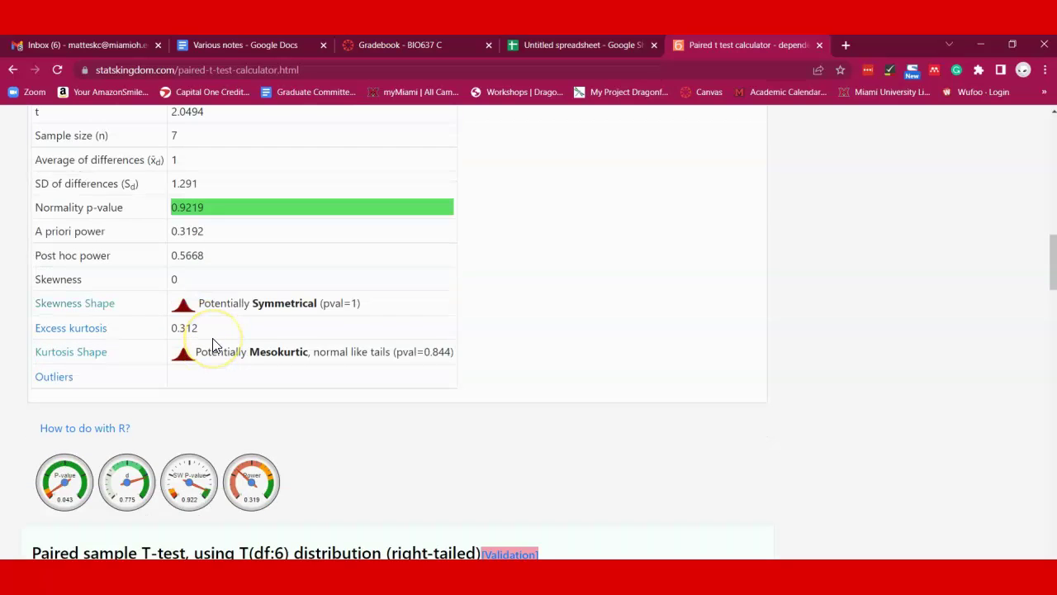
{"action": "scroll", "coordinate": [212, 346], "scroll_direction": "down", "scroll_amount": 4}
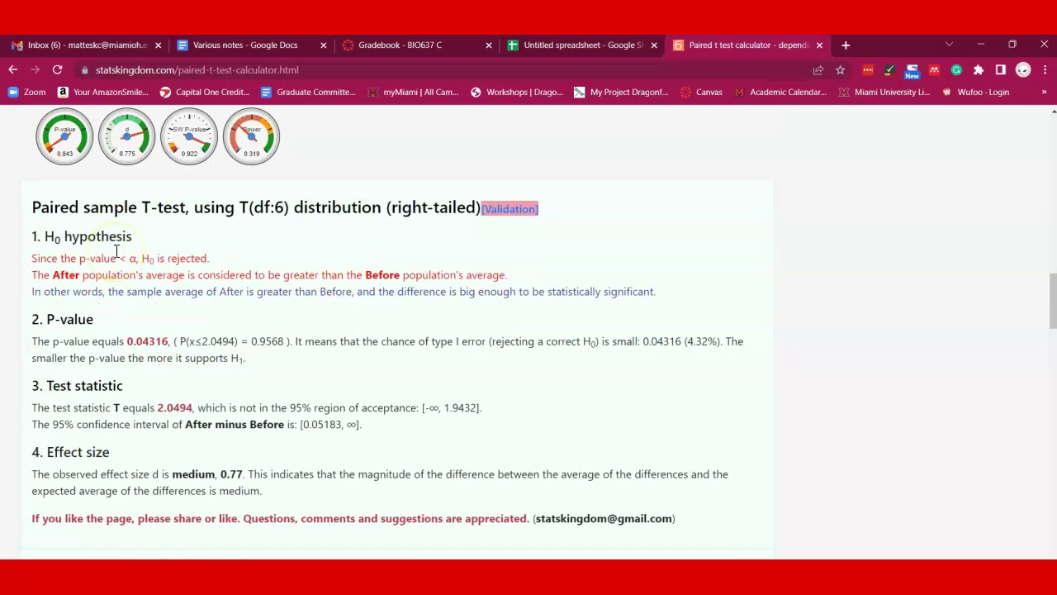
{"action": "scroll", "coordinate": [116, 251], "scroll_direction": "down", "scroll_amount": 10}
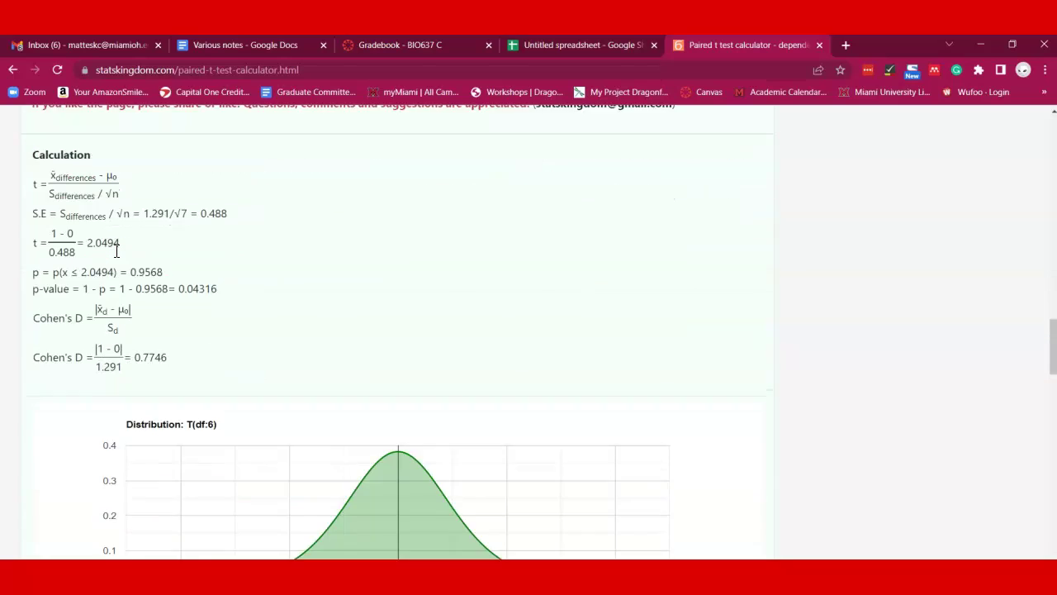
{"action": "scroll", "coordinate": [116, 251], "scroll_direction": "down", "scroll_amount": 3}
{"action": "scroll", "coordinate": [115, 251], "scroll_direction": "down", "scroll_amount": 3}
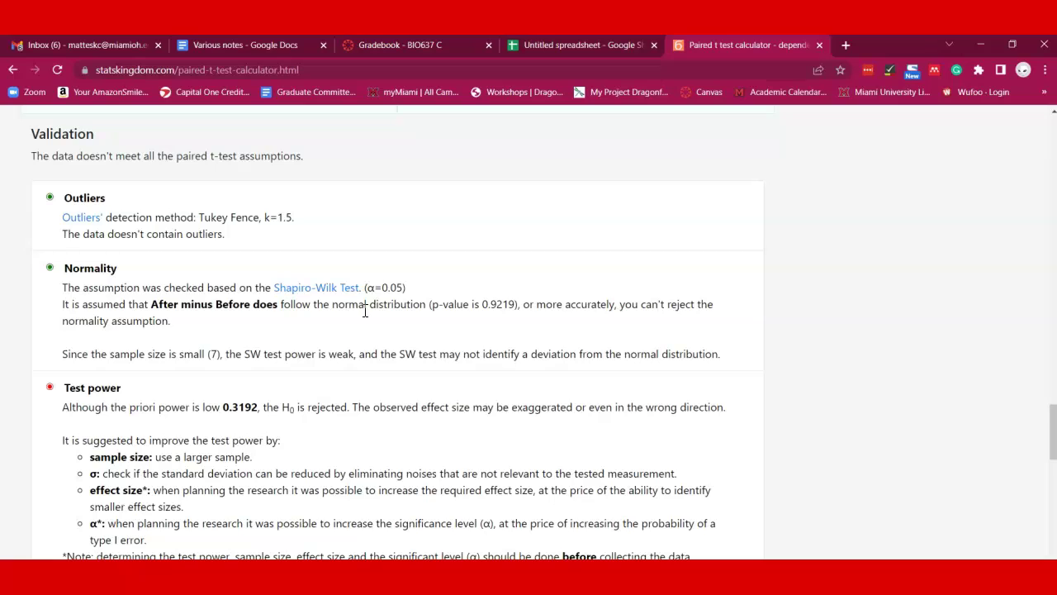
Scroll back to the data table showing differences 0, 1, 1, -1, 2, 3 and 1.
{"action": "scroll", "coordinate": [364, 310], "scroll_direction": "down", "scroll_amount": 1}
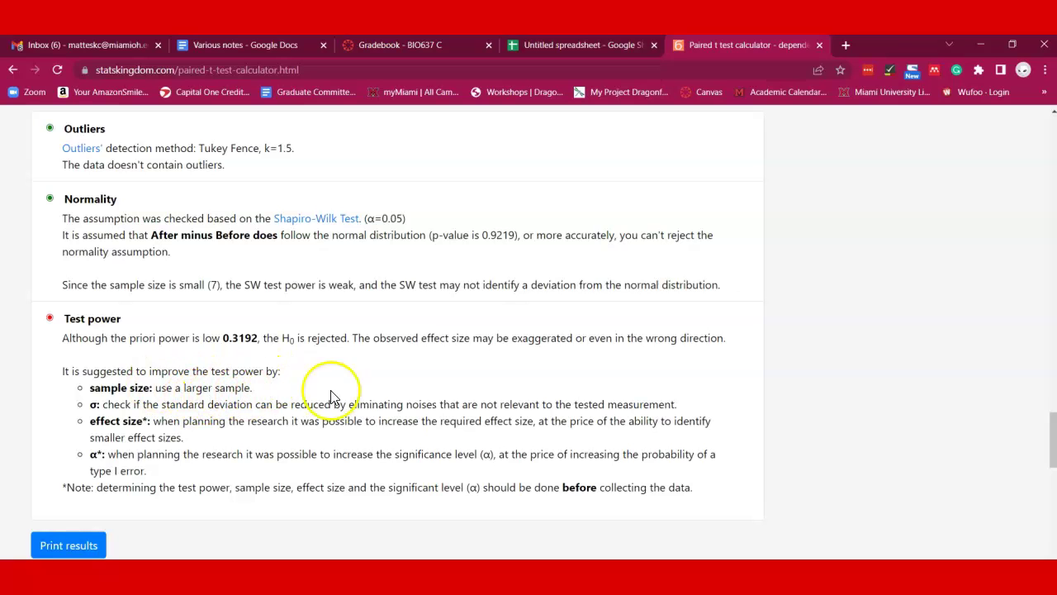
{"action": "scroll", "coordinate": [352, 390], "scroll_direction": "up", "scroll_amount": 10}
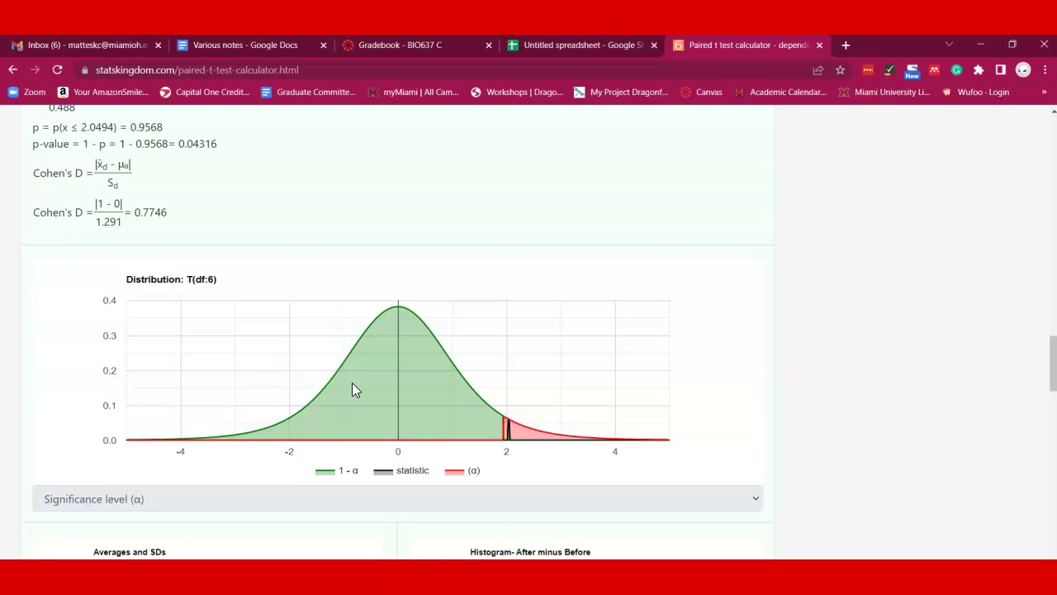
{"action": "scroll", "coordinate": [352, 390], "scroll_direction": "up", "scroll_amount": 10}
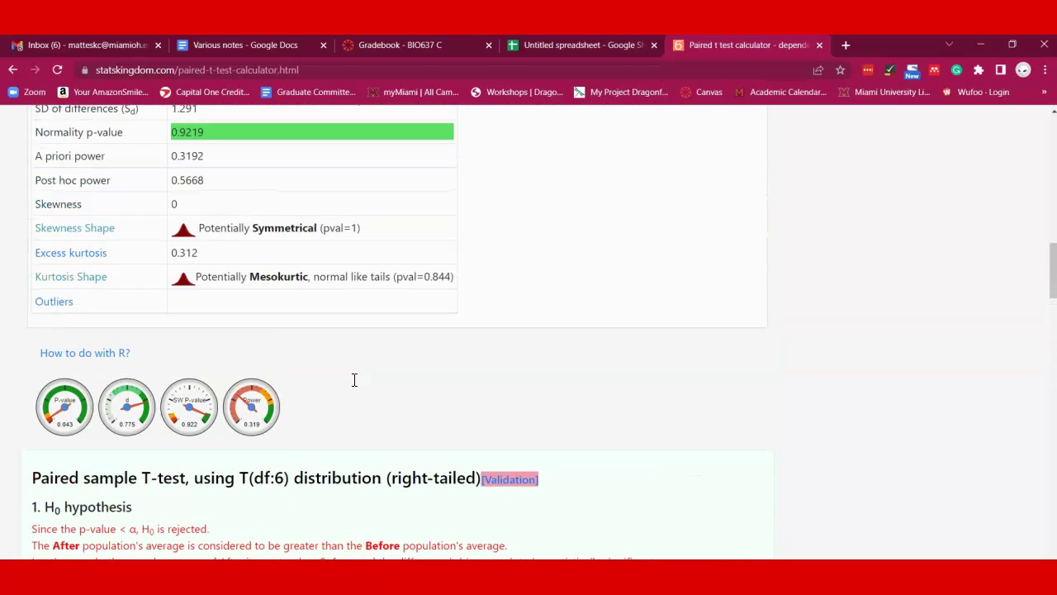
{"action": "scroll", "coordinate": [354, 379], "scroll_direction": "up", "scroll_amount": 4}
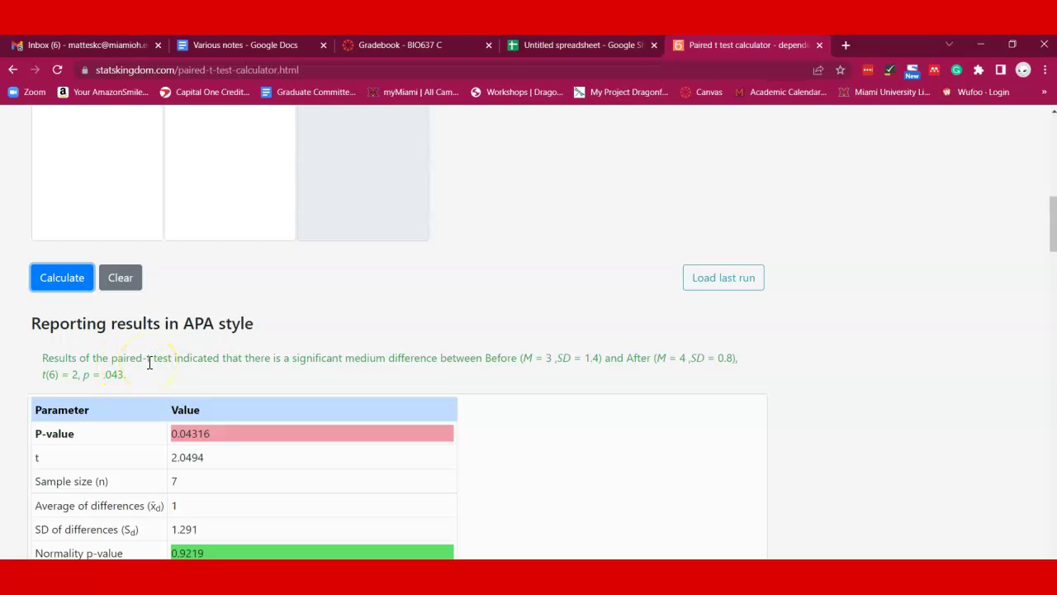
{"action": "scroll", "coordinate": [148, 374], "scroll_direction": "down", "scroll_amount": 3}
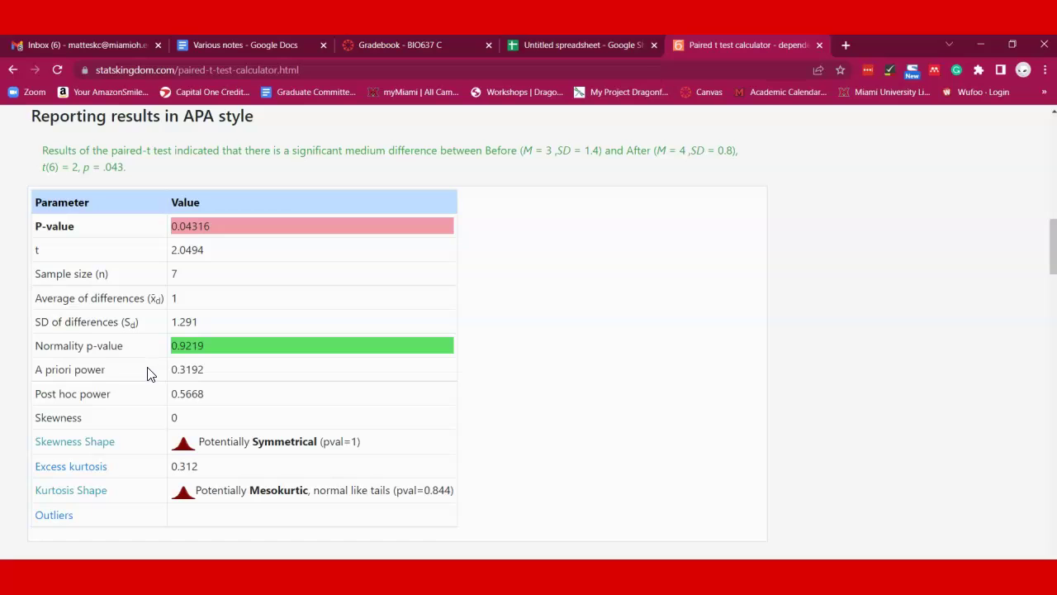
{"action": "scroll", "coordinate": [149, 374], "scroll_direction": "up", "scroll_amount": 7}
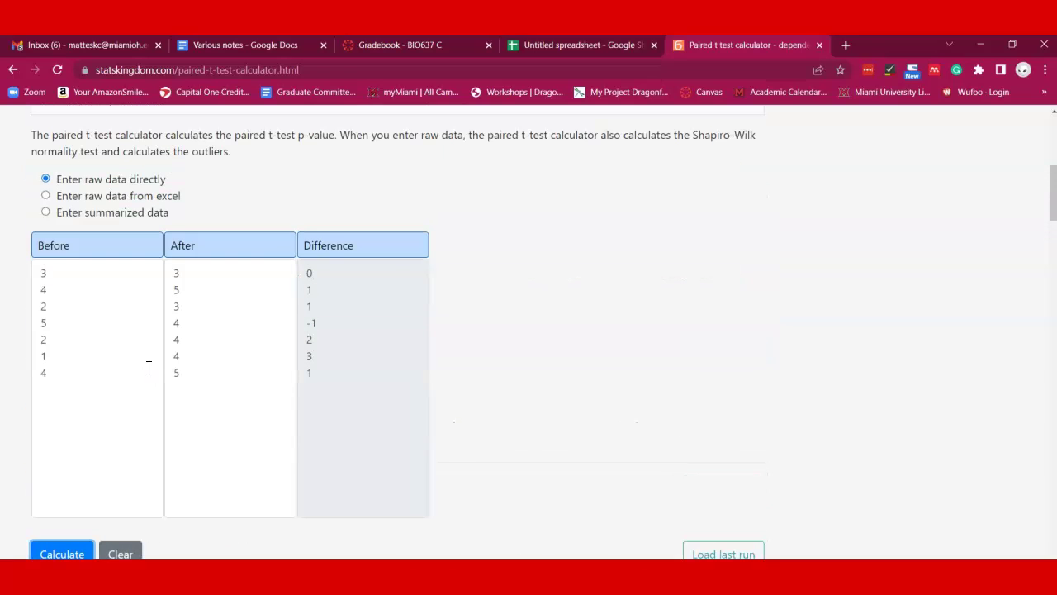